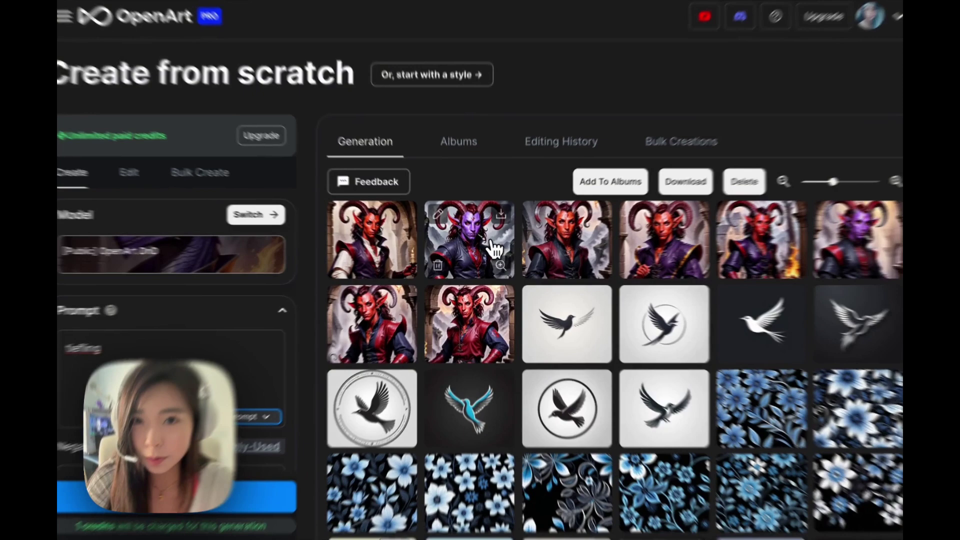
- Open the purple tiefling portrait's details: prompt 'tiefling', OpenArt DnD model, 1024×1024
left_click(492, 252)
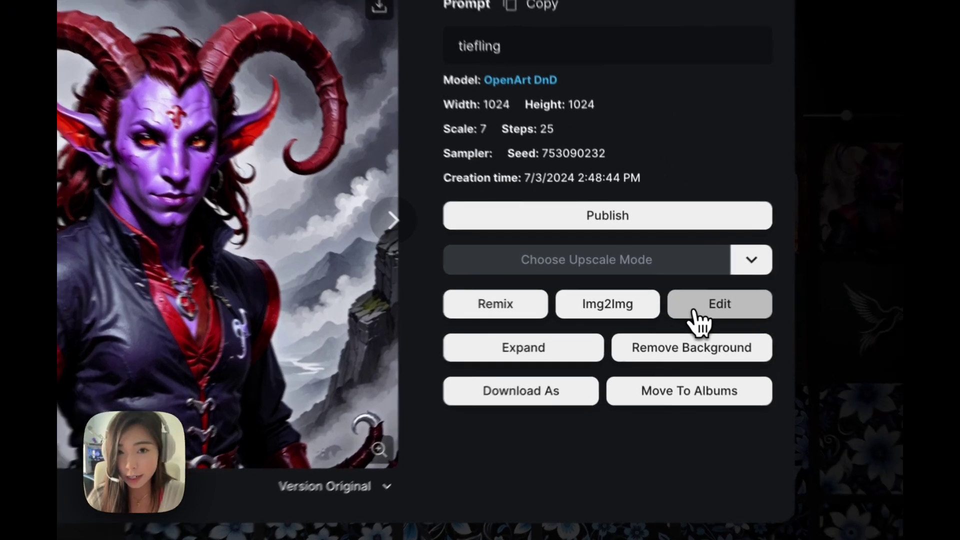
- On the canvas, set the portrait's Expand area down to 1024×2048 with 4 images
left_click(694, 311)
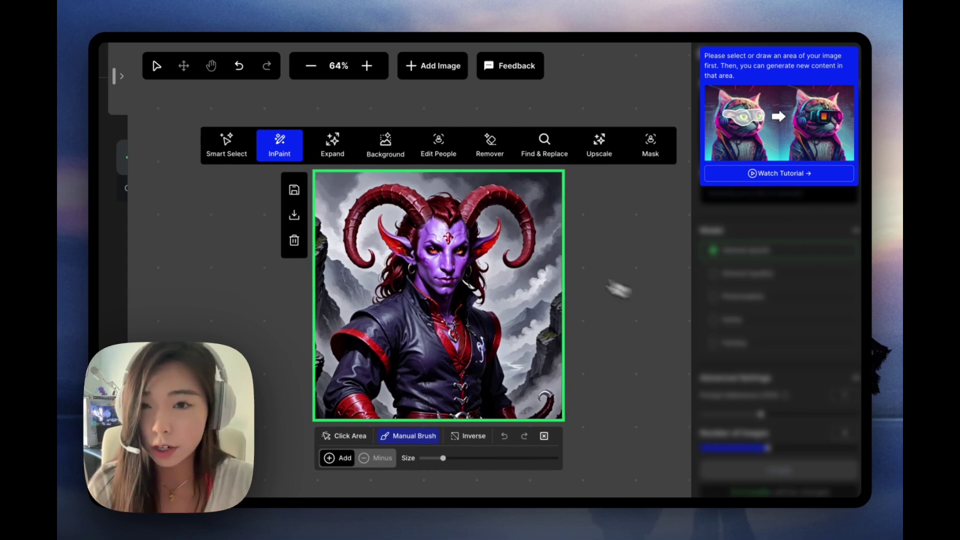
left_click(347, 153)
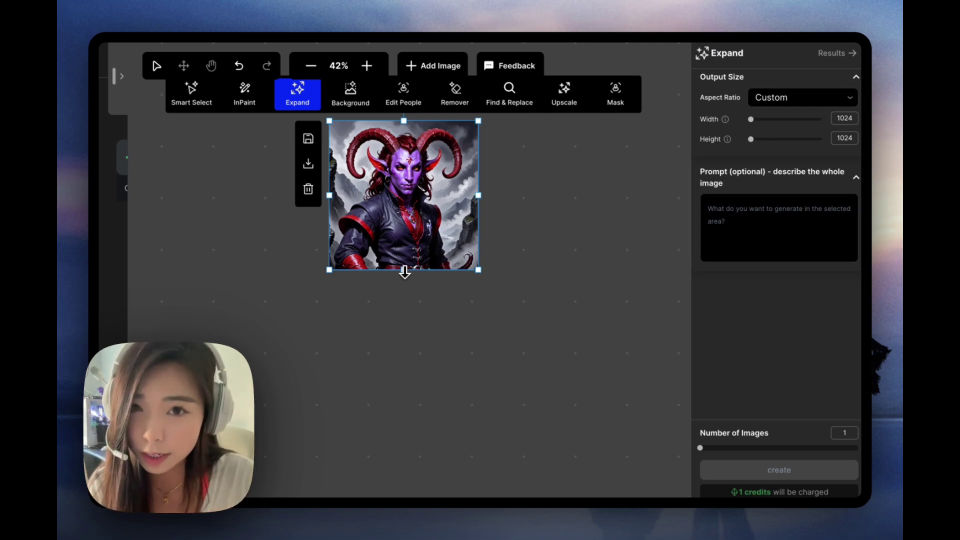
left_click_drag(404, 271, 391, 473)
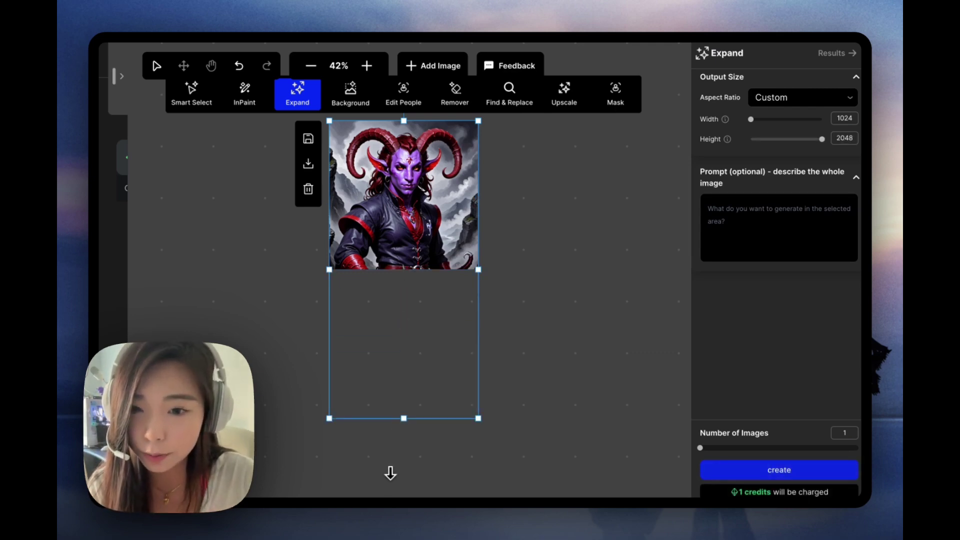
scroll(420, 381, "down", 1)
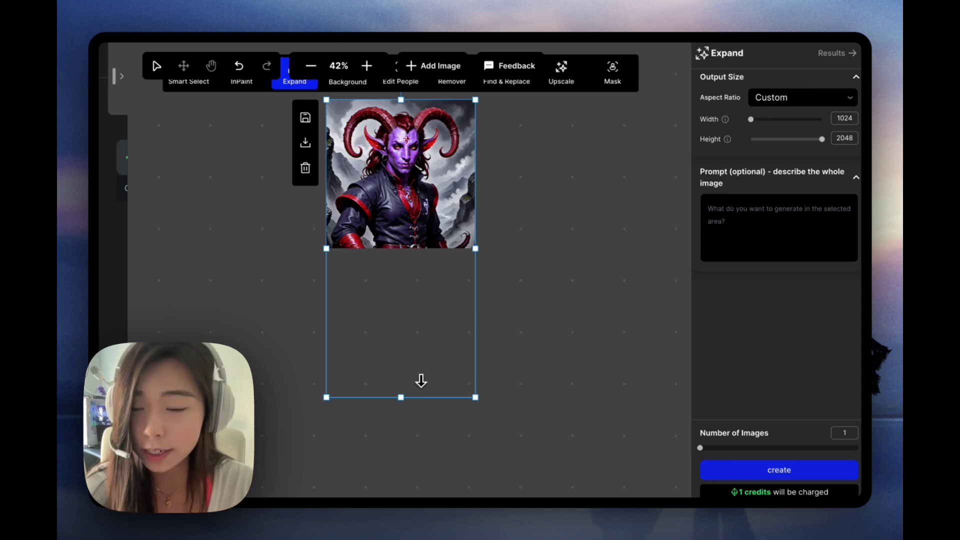
left_click(778, 449)
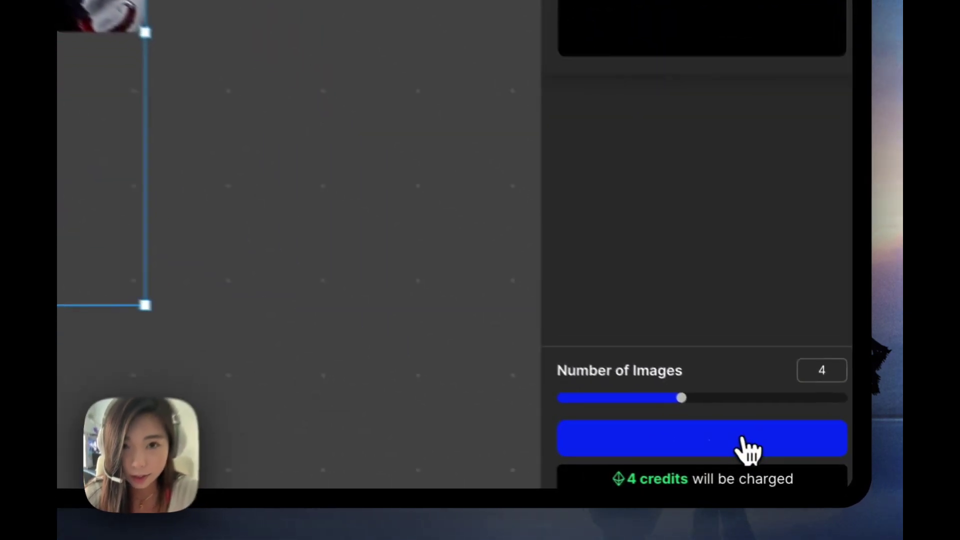
- Generate the 1024×2048 expansions and place result 1 on the canvas right of the original
left_click(780, 470)
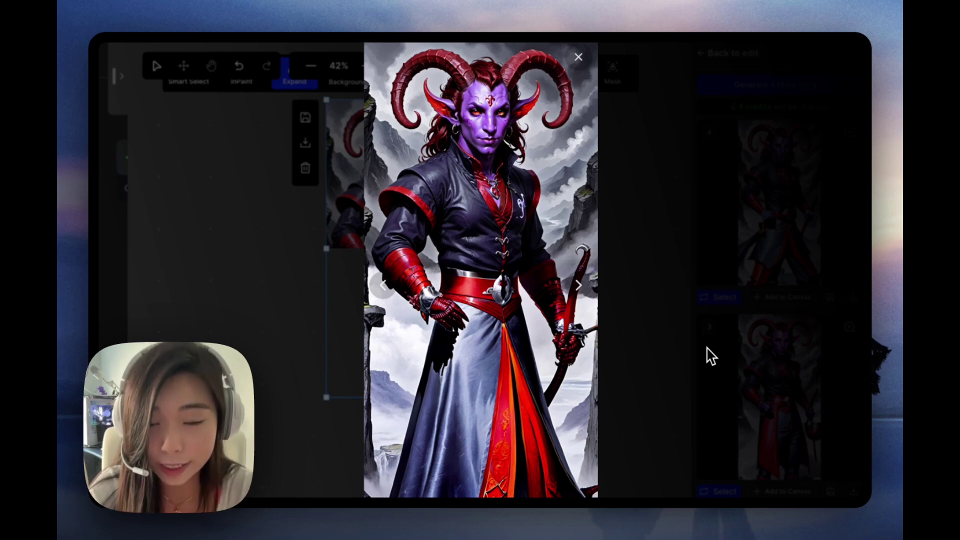
left_click(710, 355)
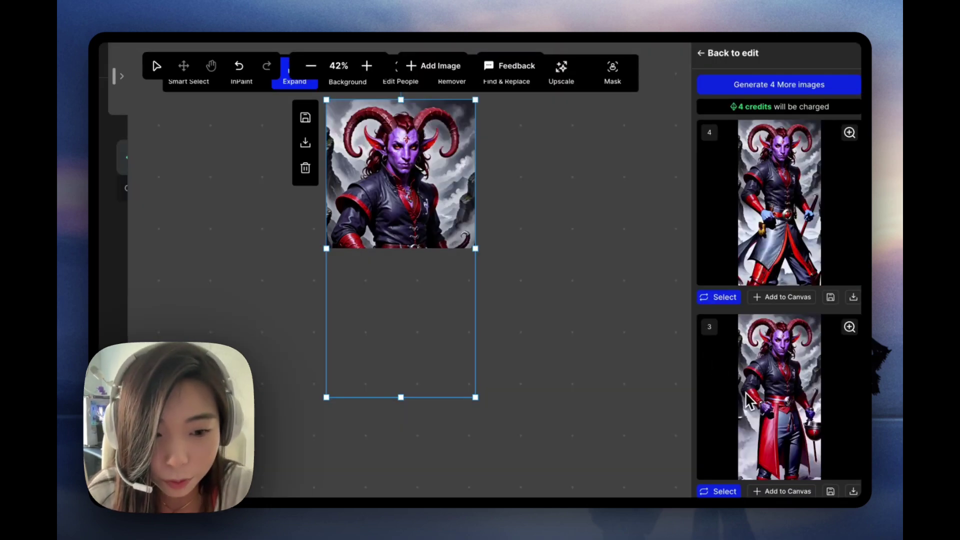
scroll(787, 495, "down", 8)
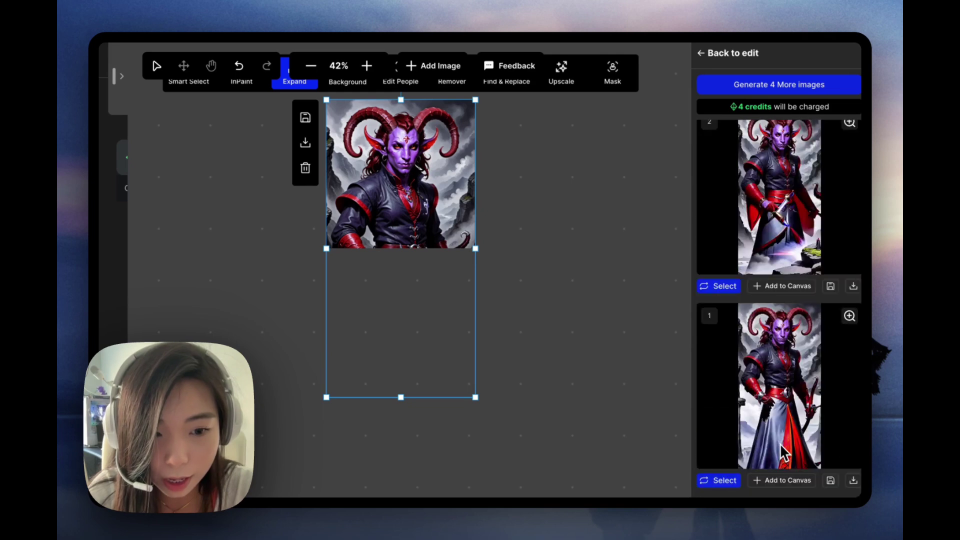
left_click(788, 483)
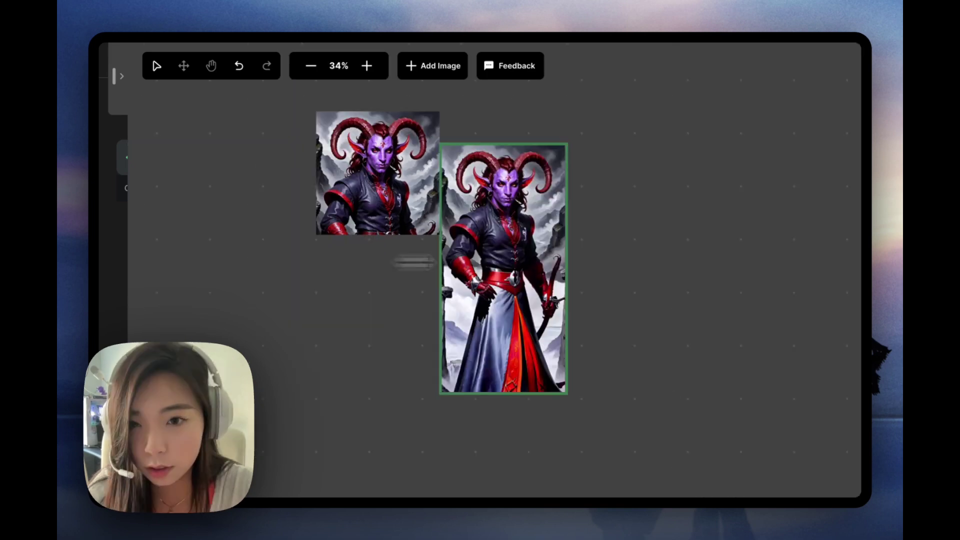
left_click_drag(495, 228, 607, 227)
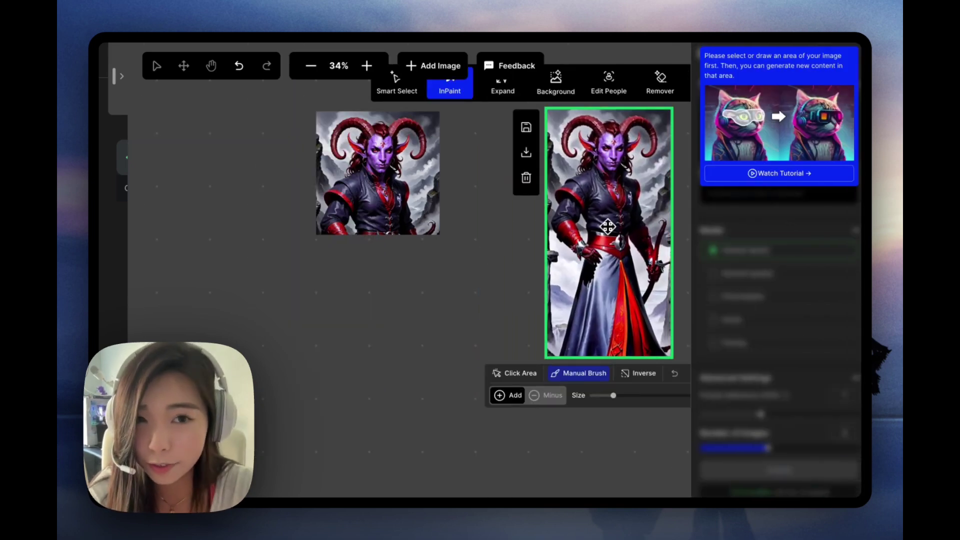
- Expand the square portrait to a 2048×2048 frame with 4 images and generate
left_click(388, 168)
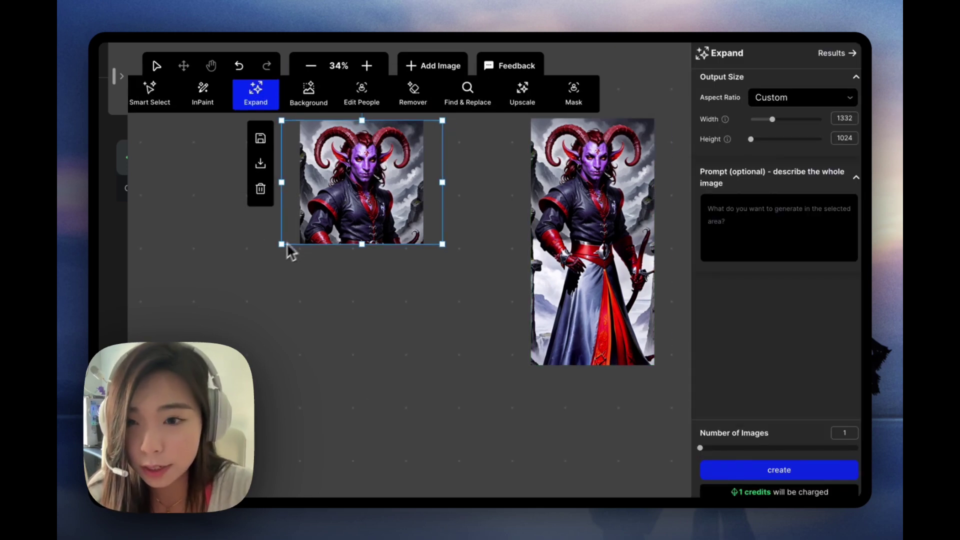
left_click_drag(279, 246, 141, 358)
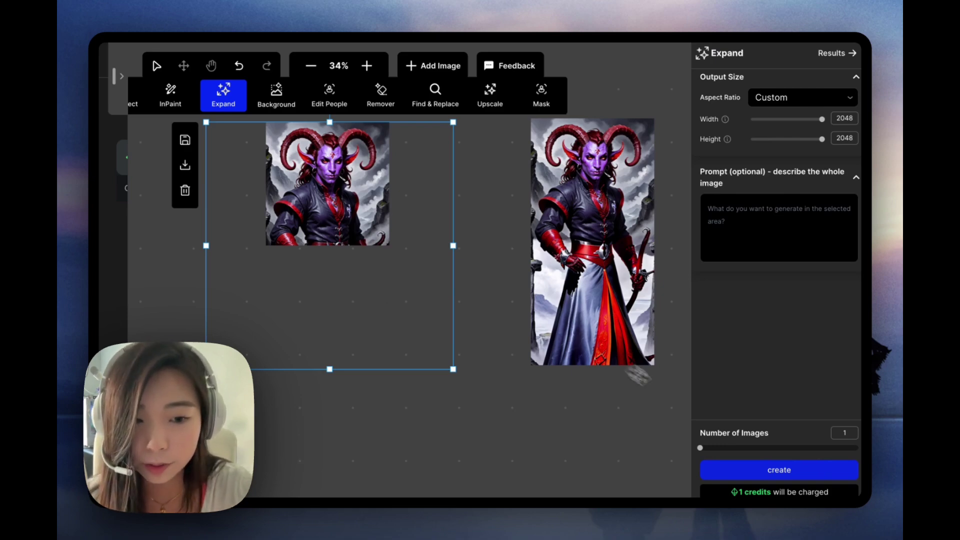
left_click_drag(700, 448, 753, 447)
left_click(788, 470)
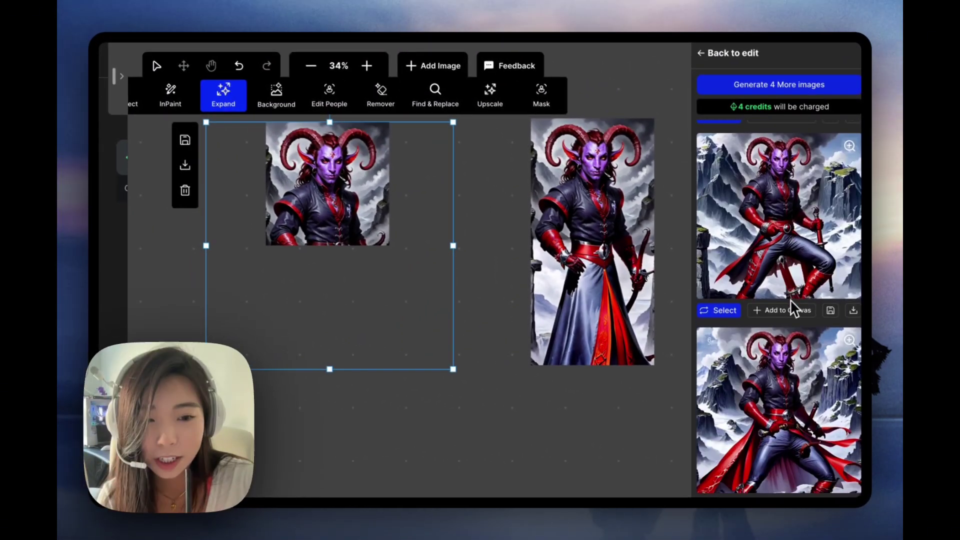
- Compare the generated square expansions full-size, paging through them, then close the preview
scroll(789, 320, "down", 1)
left_click(789, 352)
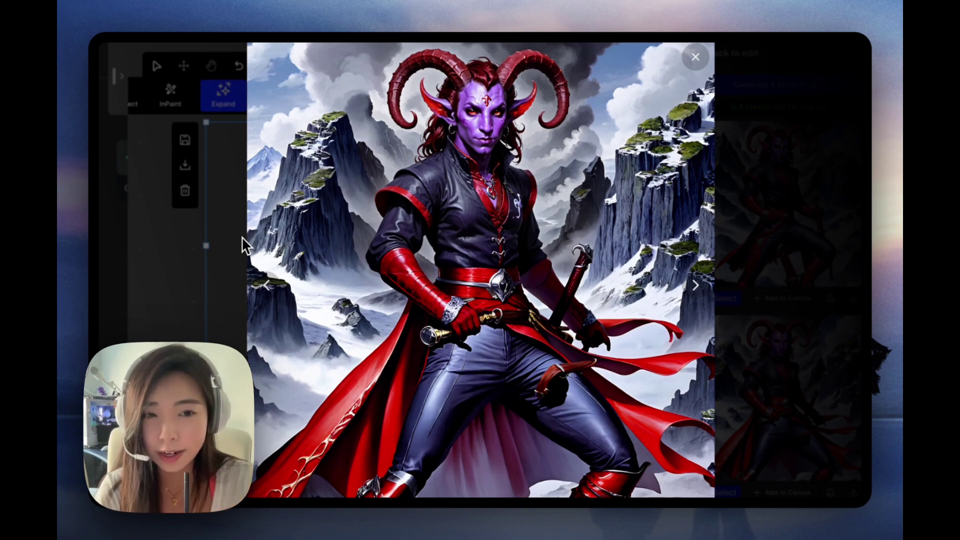
left_click(695, 285)
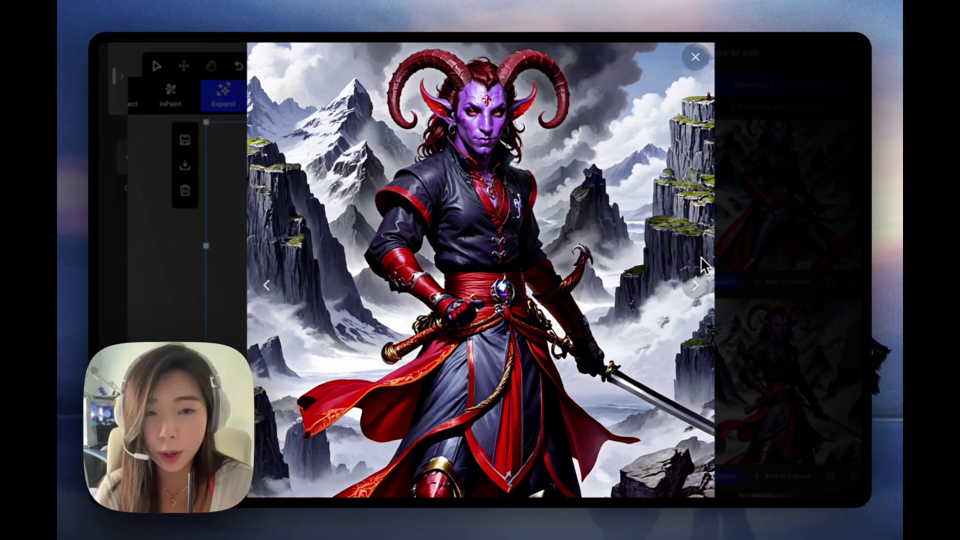
left_click(807, 220)
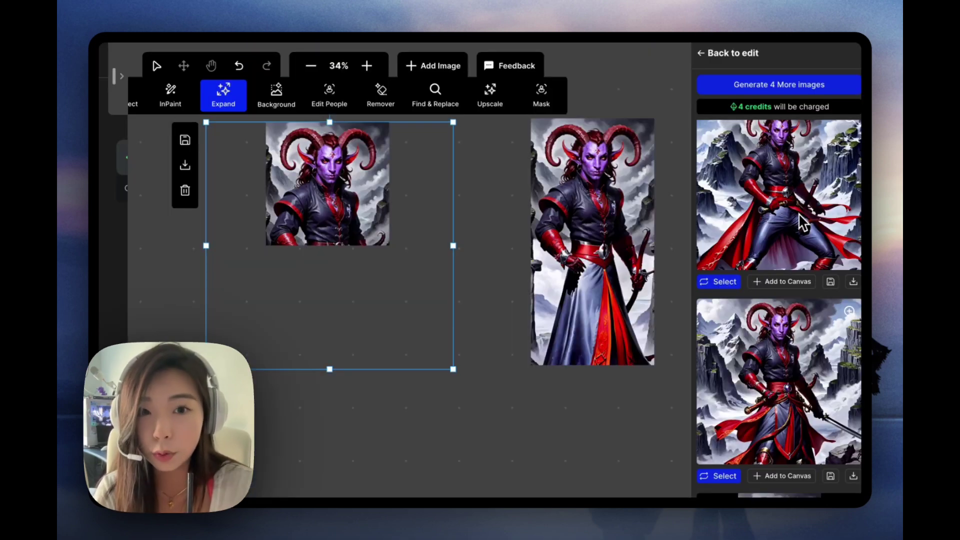
scroll(803, 222, "up", 3)
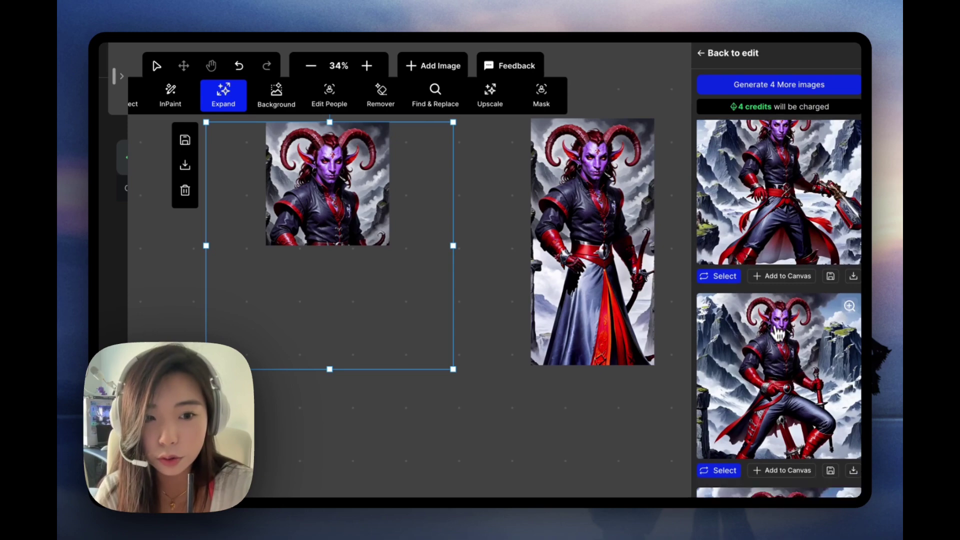
scroll(775, 340, "down", 3)
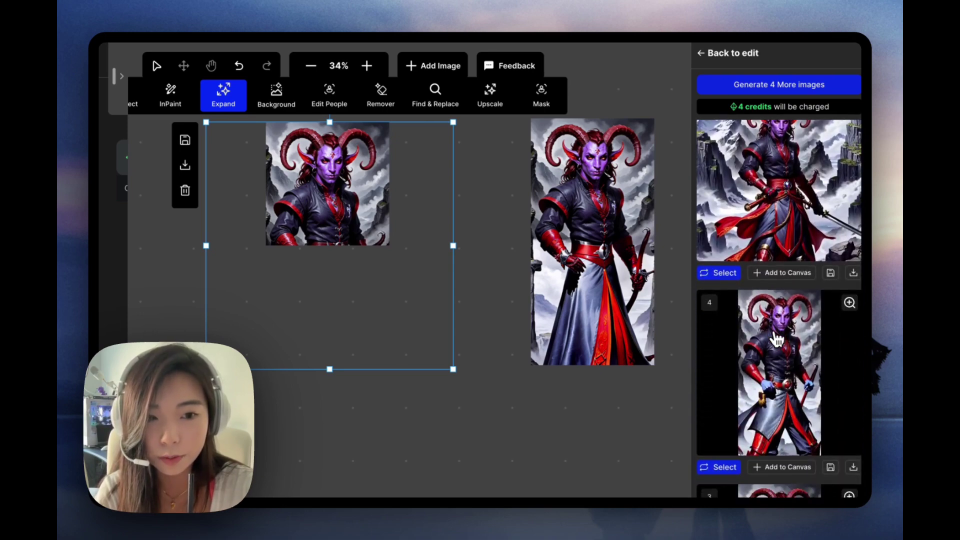
scroll(776, 340, "down", 10)
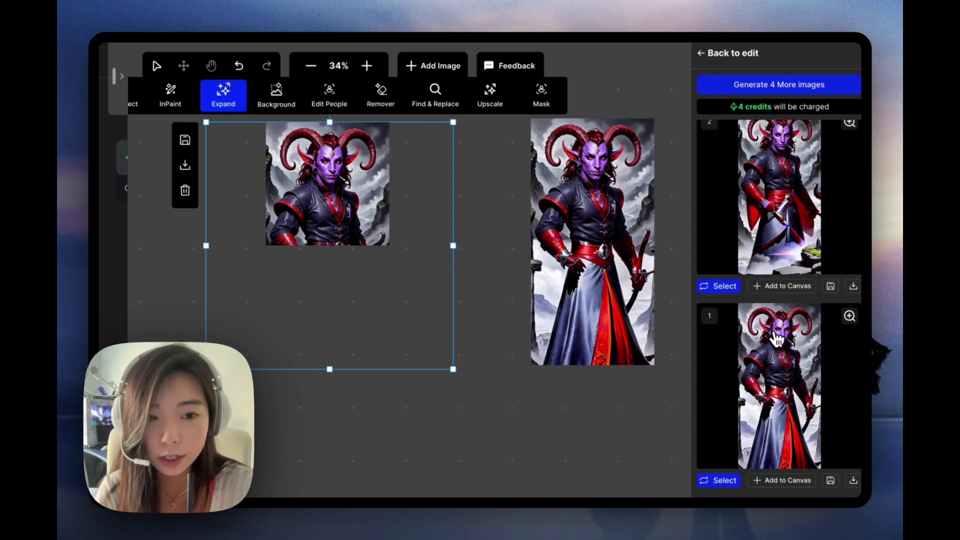
- Generate four square expansions from result image 1 and view one full-size
left_click(774, 378)
left_click(775, 381)
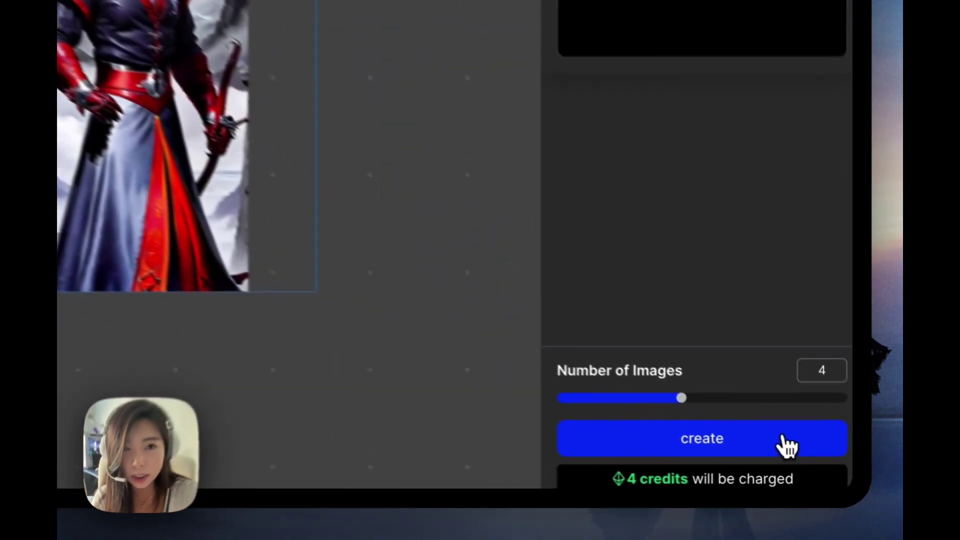
left_click(824, 470)
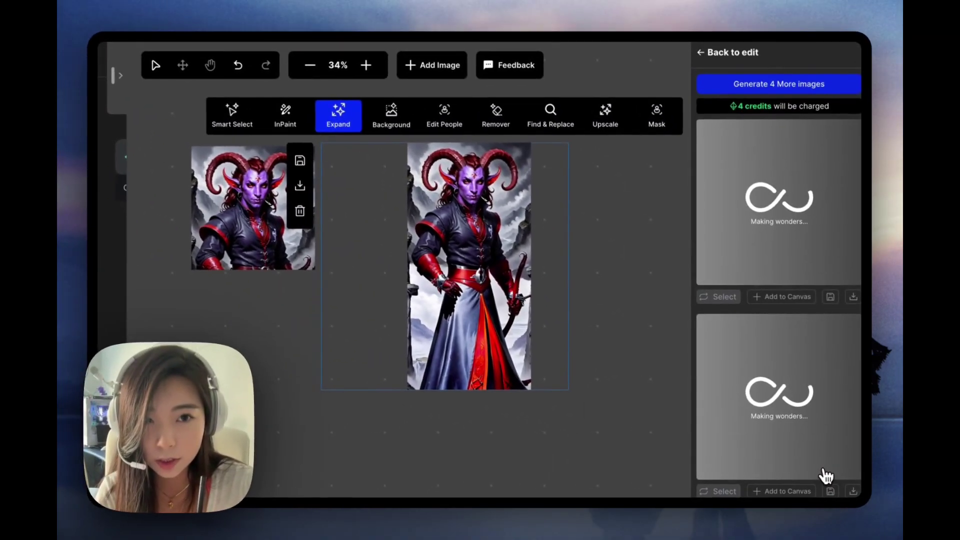
left_click(713, 85)
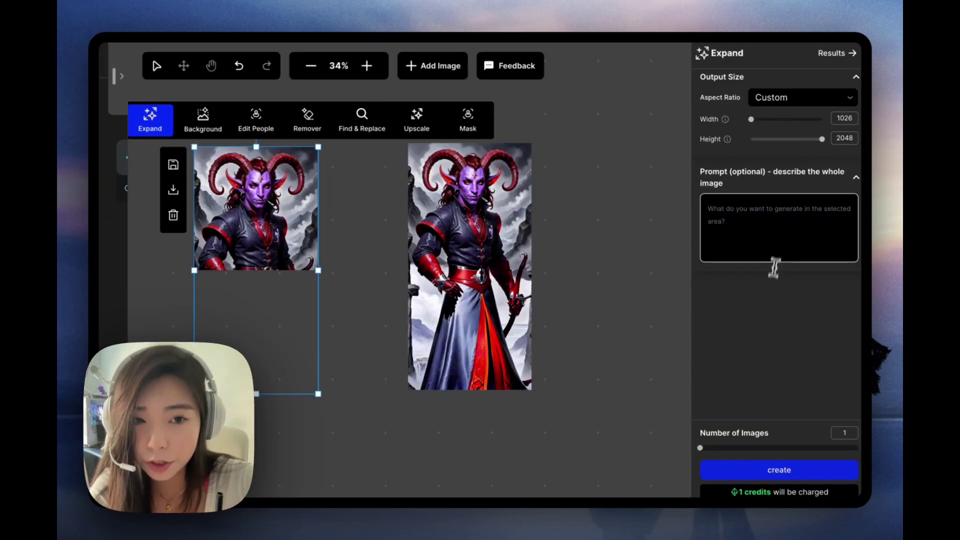
- Enter the prompt 'tiefling full-body portrait, dark toned outfit, highly detailed, high quality, HD'
left_click(783, 242)
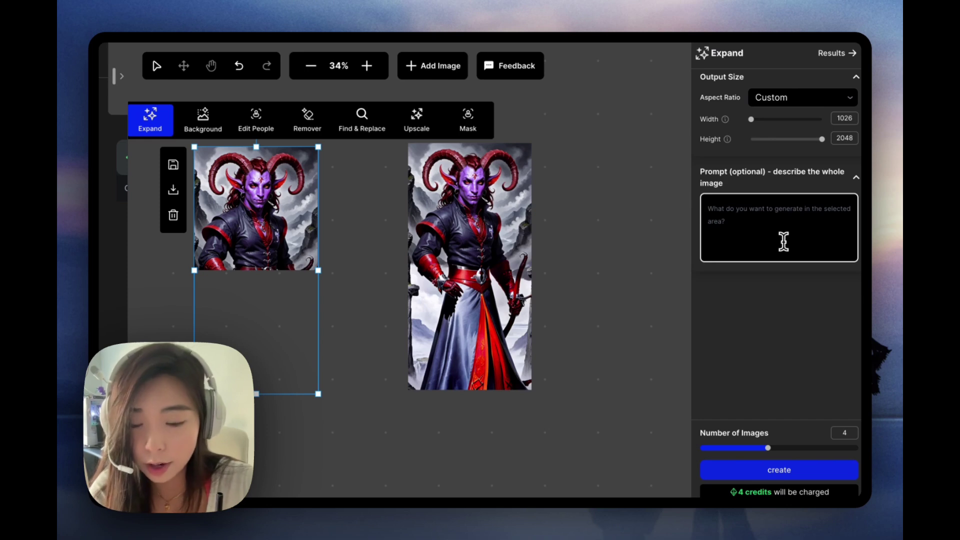
type("tiefling ")
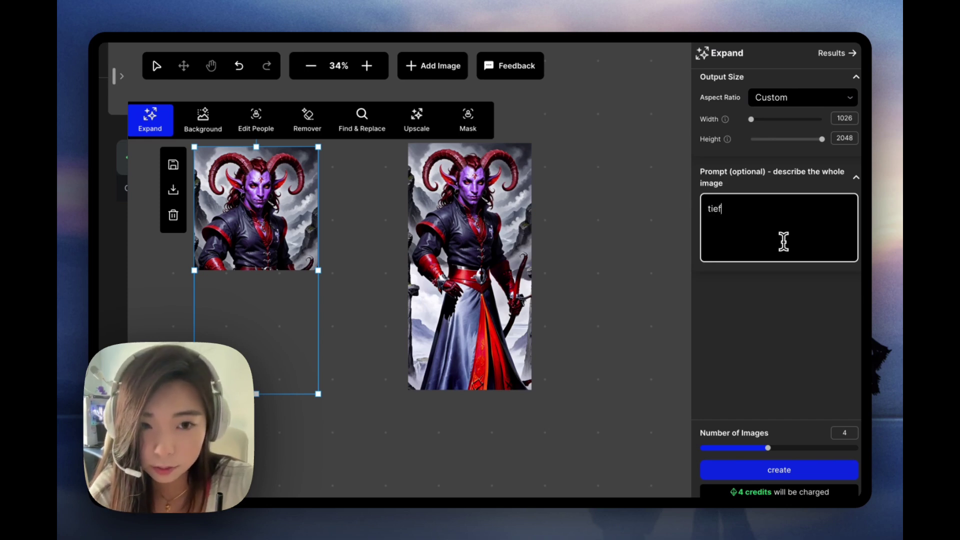
type("full-body portrait")
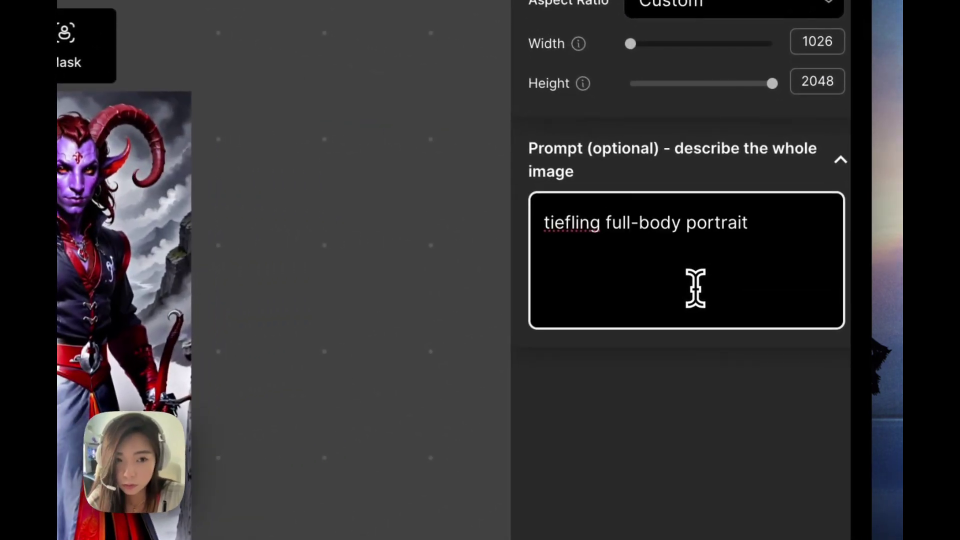
type(", dark toned, highly detailed, high quality, HD,")
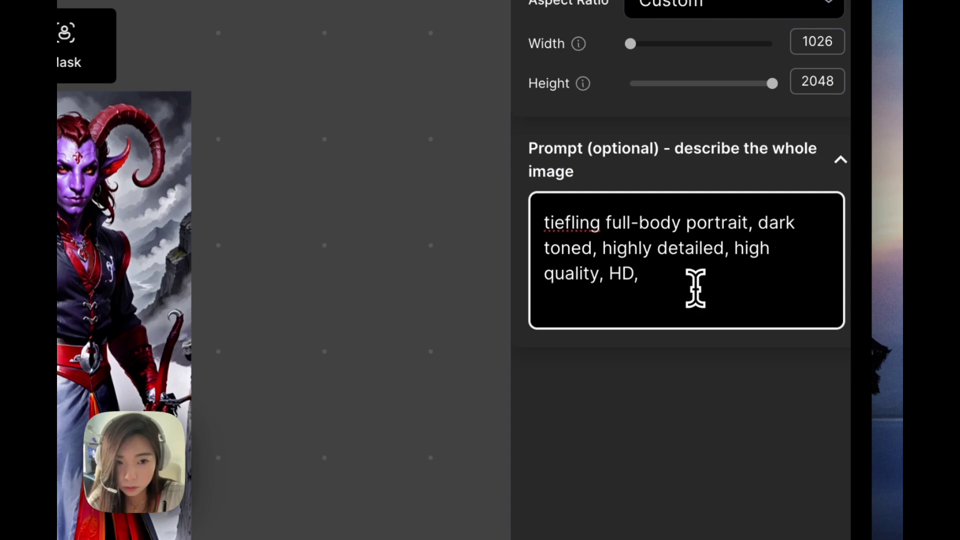
key("BackSpace")
scroll(696, 287, "down", 3)
left_click(642, 116)
type("outfit")
left_click(706, 148)
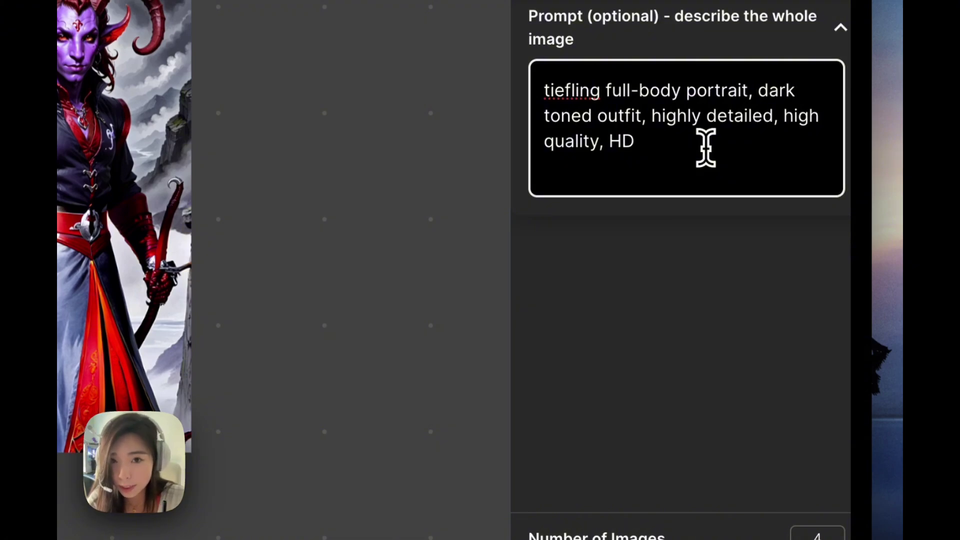
- Generate four expansions from the new prompt and add result 11 to the canvas
scroll(716, 344, "down", 2)
scroll(724, 400, "down", 3)
left_click(739, 445)
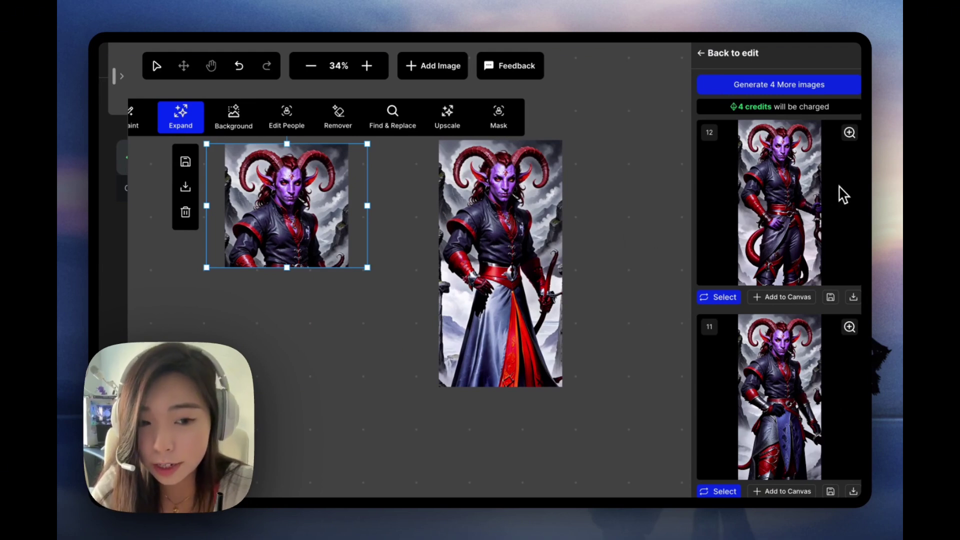
left_click(782, 492)
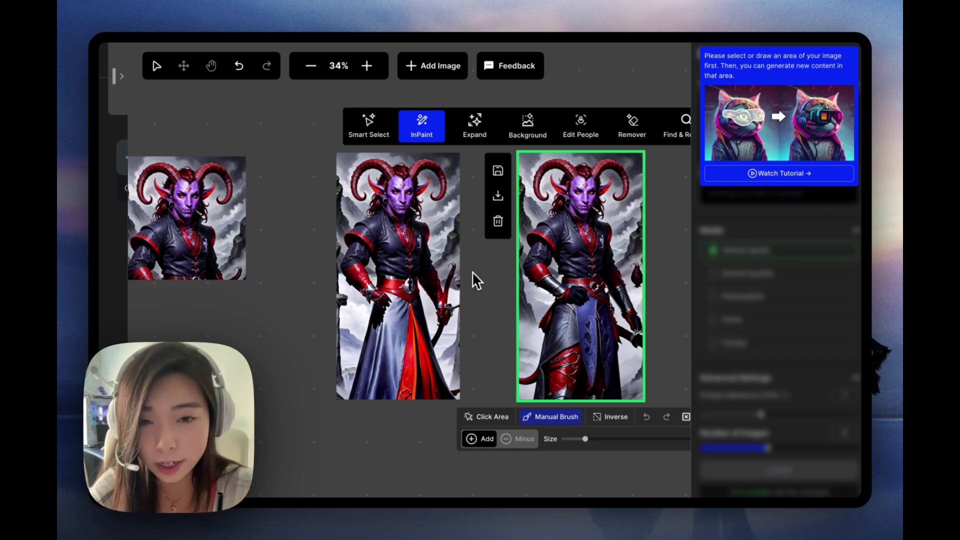
- Expand the newest tall tiefling image, narrowing the area slightly, and generate taller versions
scroll(494, 265, "right", 3)
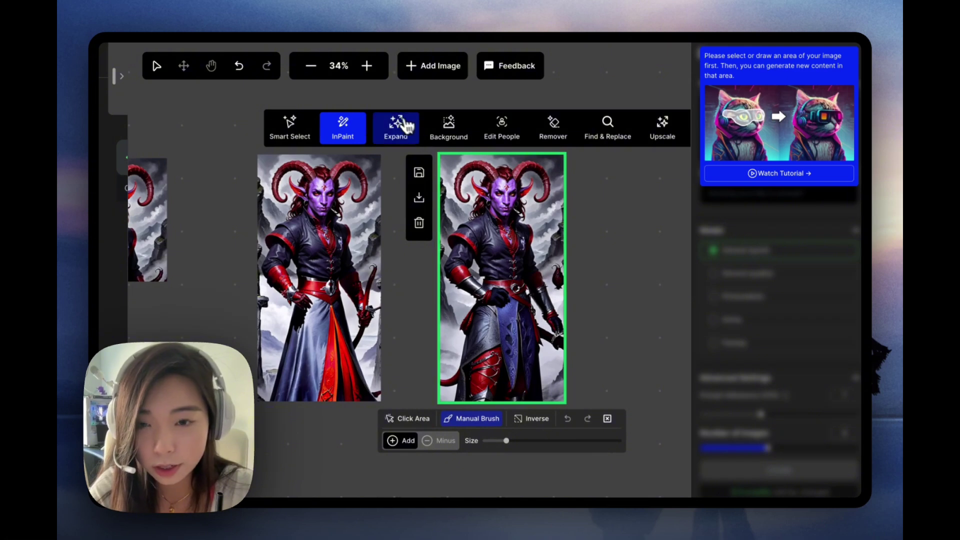
left_click(405, 125)
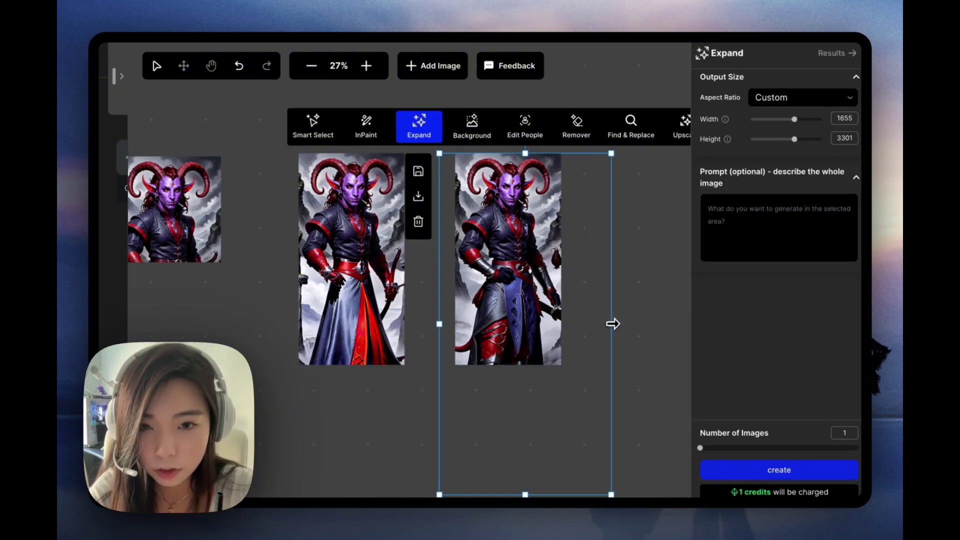
left_click_drag(612, 323, 609, 324)
scroll(570, 350, "down", 3)
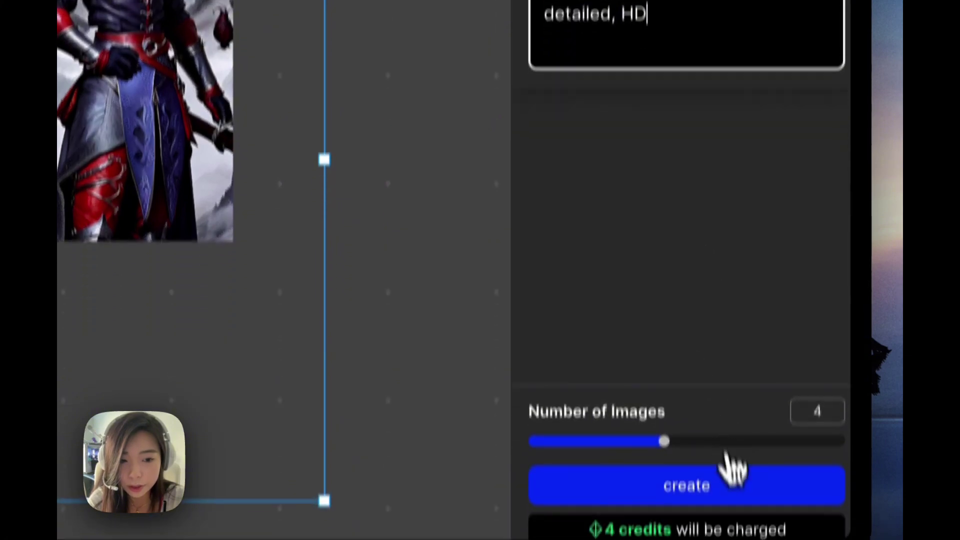
left_click(733, 437)
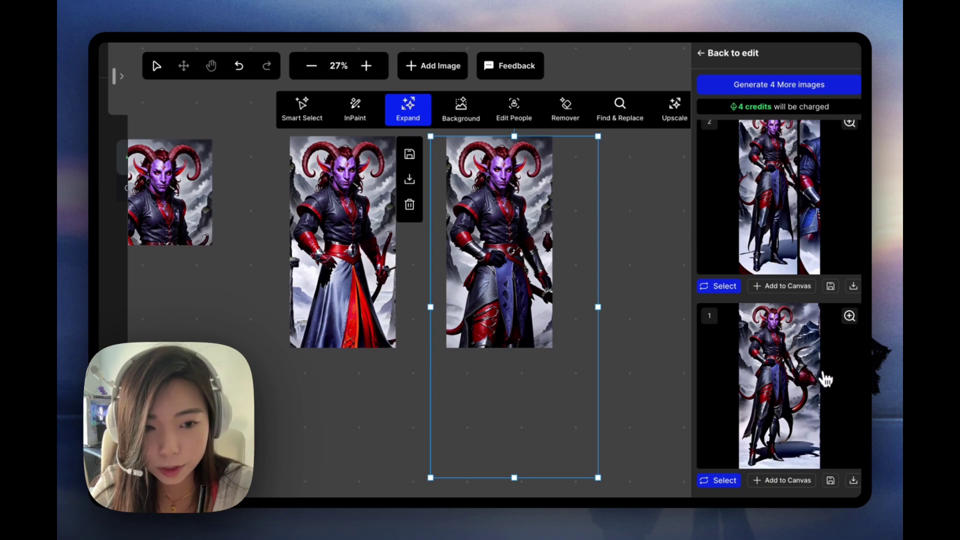
- Compare the full-body results enlarged, type 'a sword,' and page to the next result
left_click(812, 389)
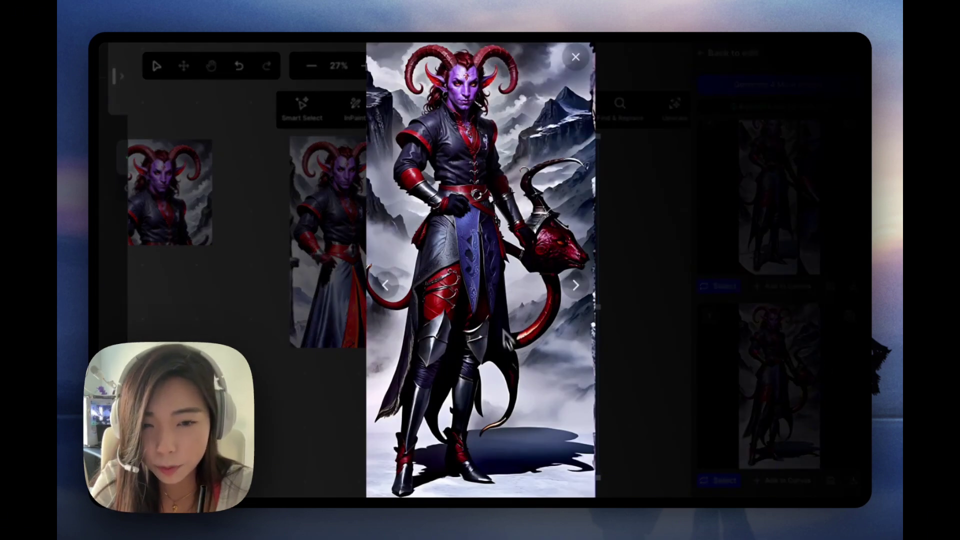
left_click(728, 278)
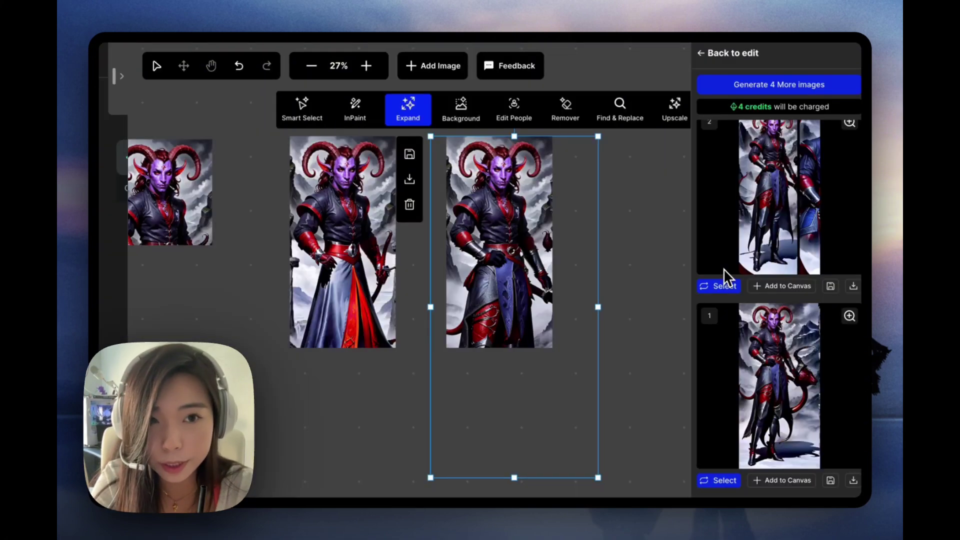
left_click(762, 345)
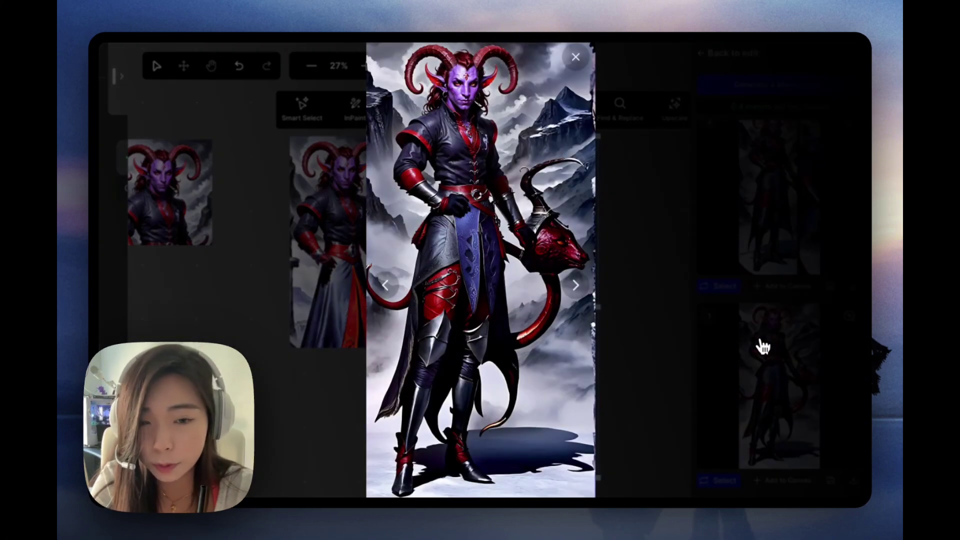
left_click(756, 231)
left_click(719, 54)
type("a sword,")
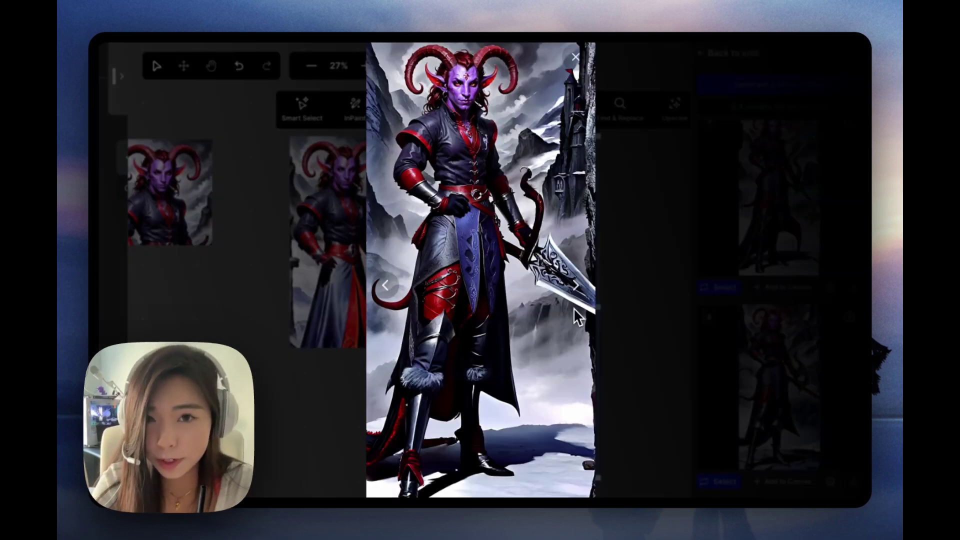
key("Right")
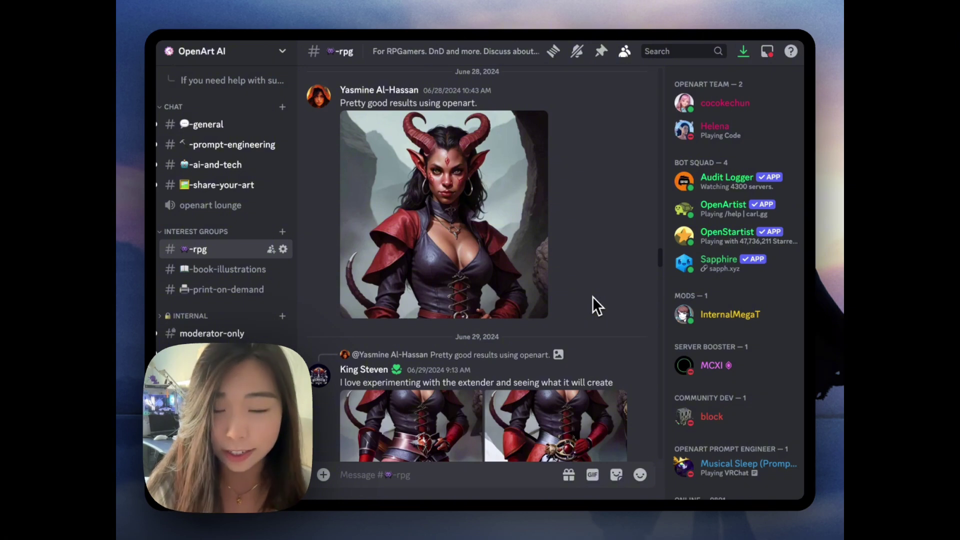
scroll(559, 227, "down", 3)
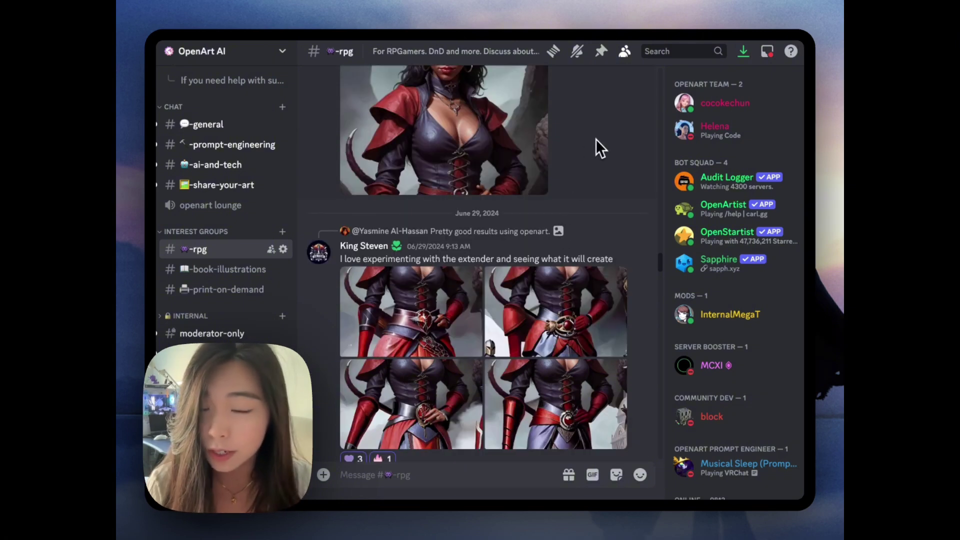
scroll(595, 139, "up", 2)
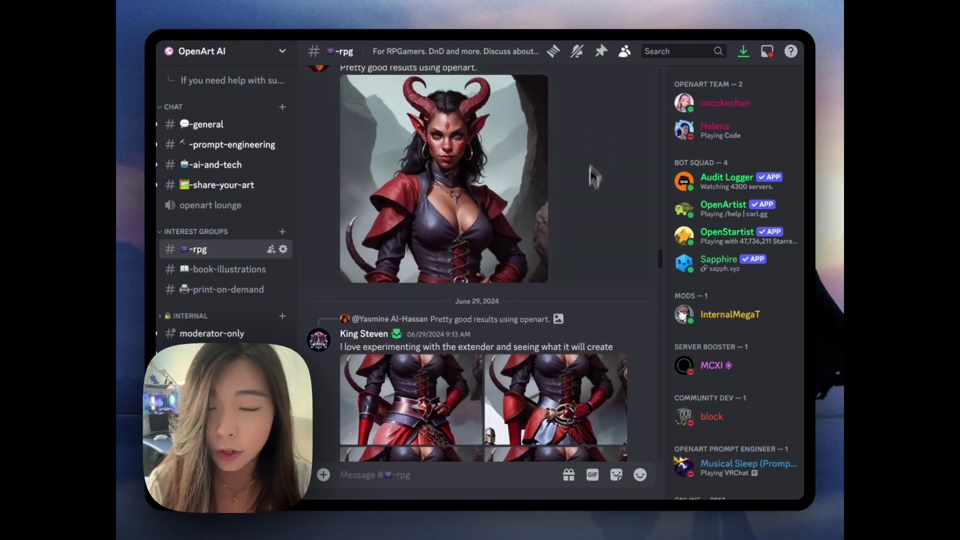
scroll(579, 229, "down", 2)
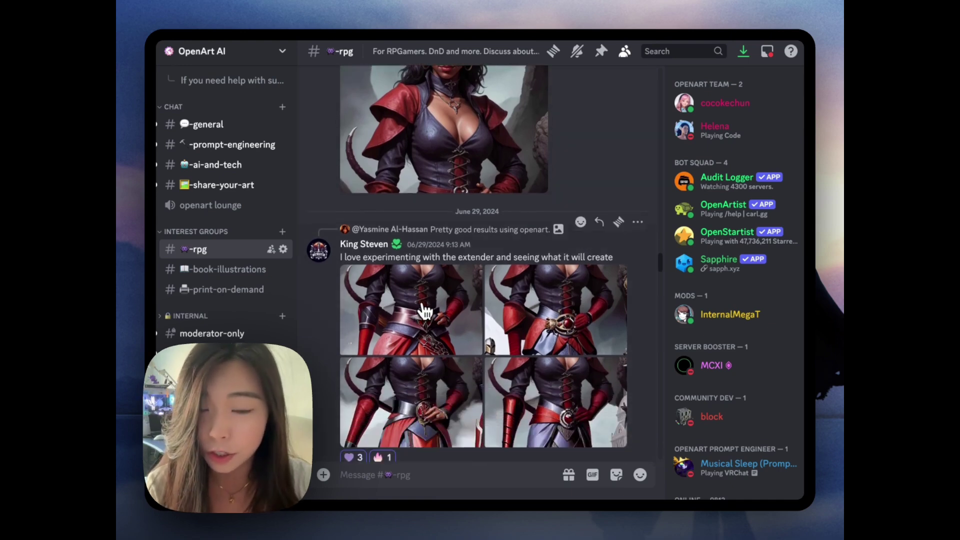
left_click(395, 305)
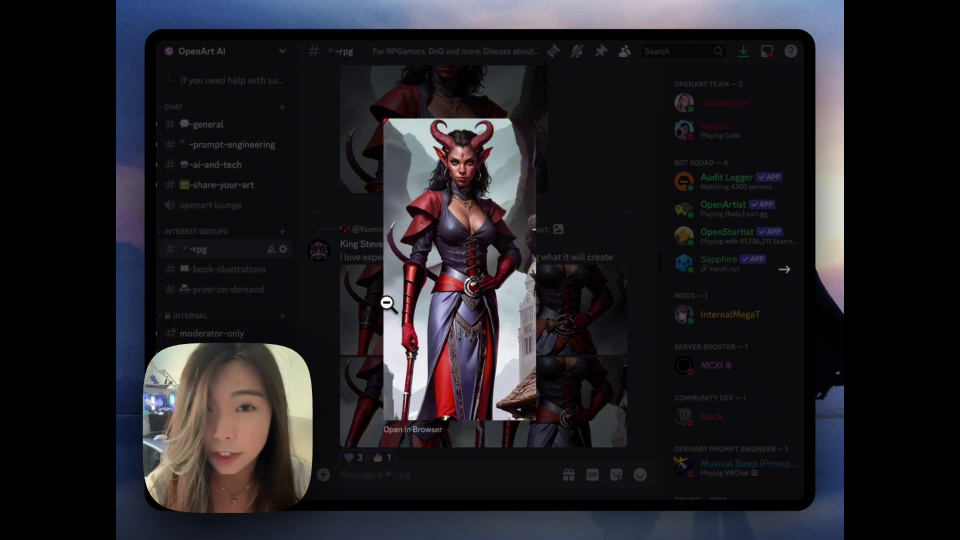
left_click(585, 364)
scroll(585, 364, "down", 5)
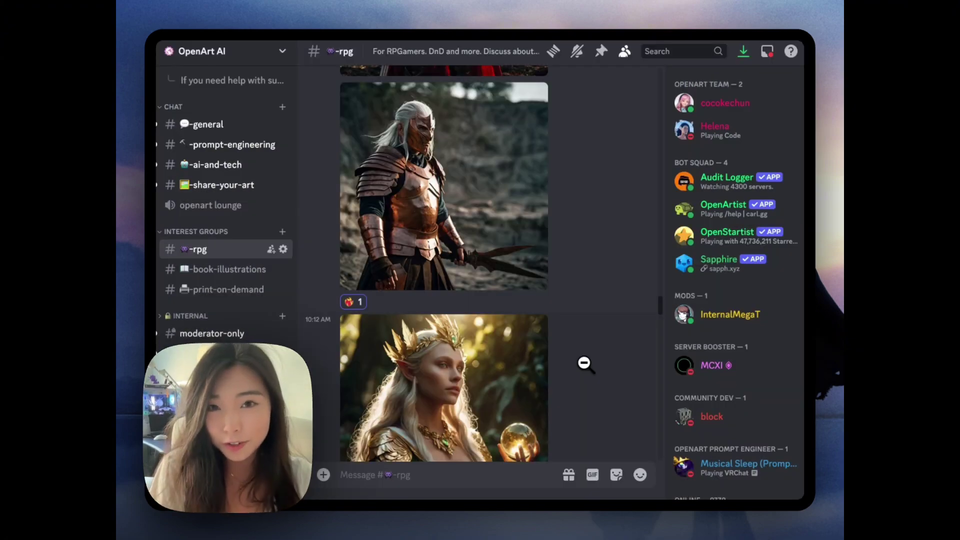